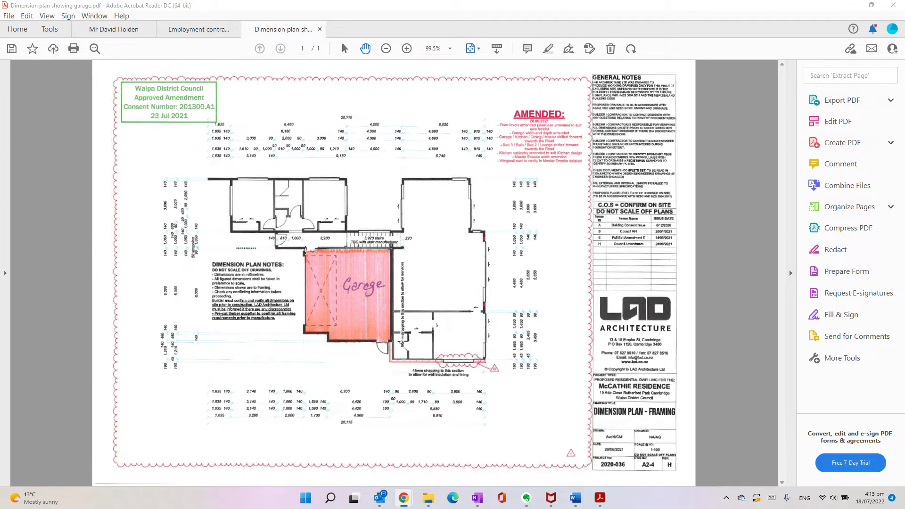
Open the Measure tool from Acrobat's Tools collection for the garage floor plan.
click(51, 30)
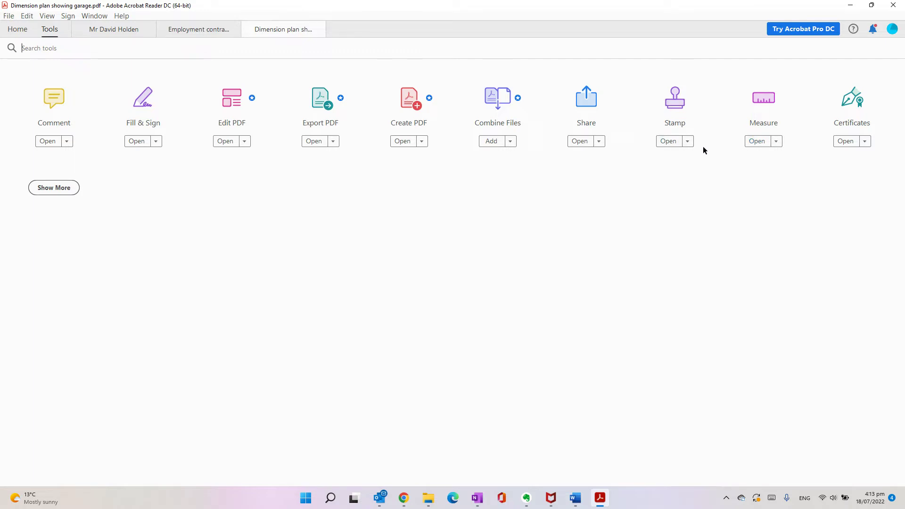
click(756, 141)
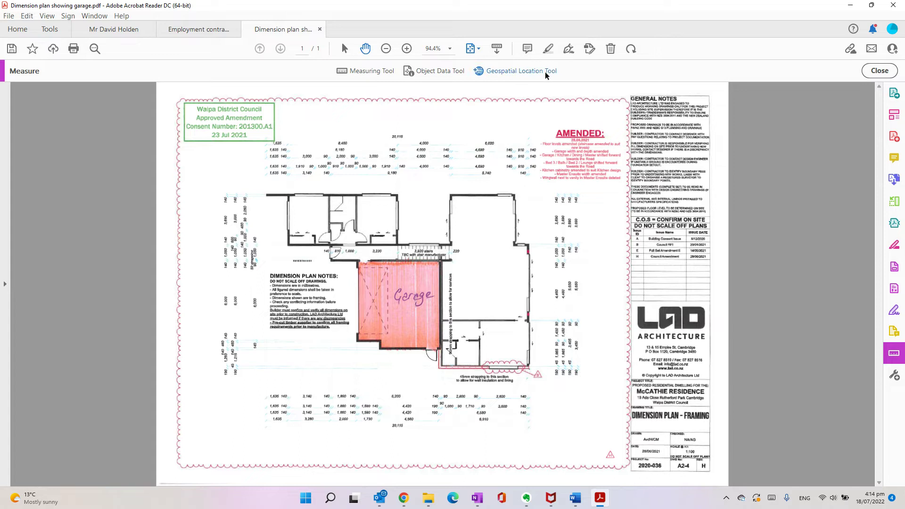
Activate the Distance measuring tool and move the Snap/Measurement Types panel onto the page.
click(366, 71)
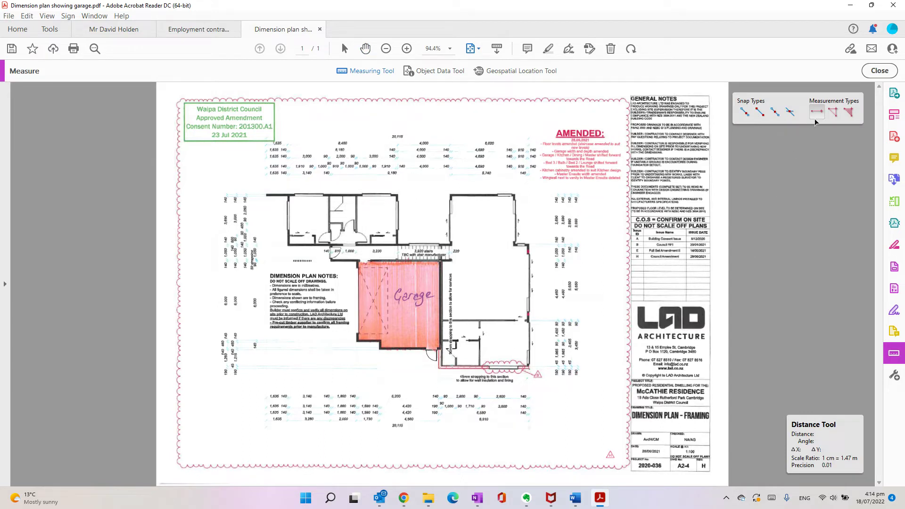
drag(783, 100, 464, 108)
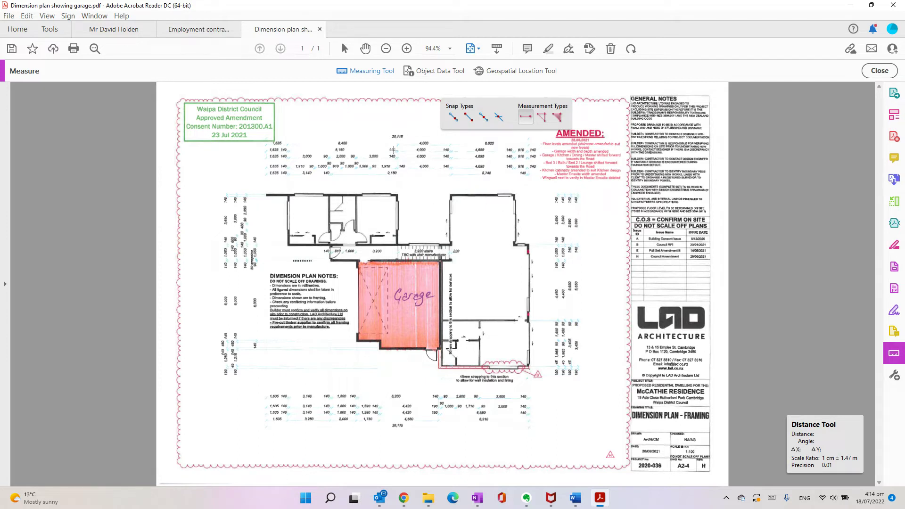
right_click(376, 142)
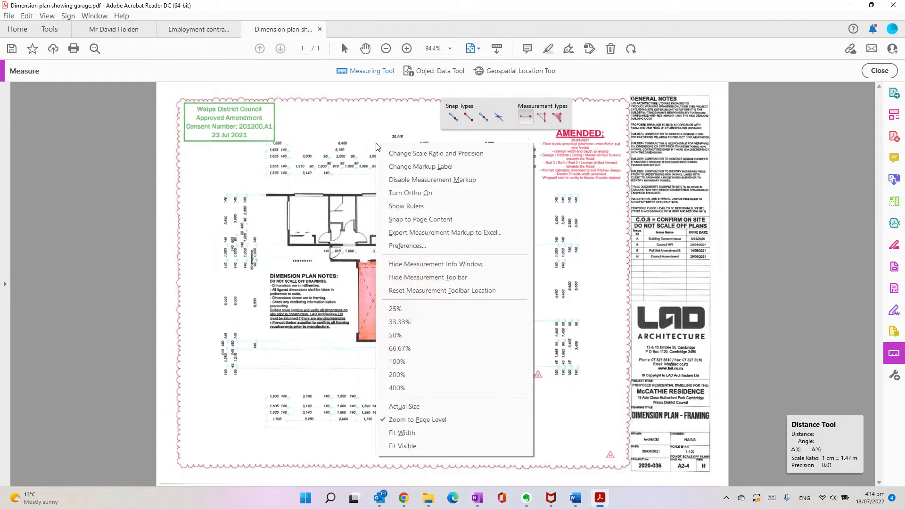
click(426, 156)
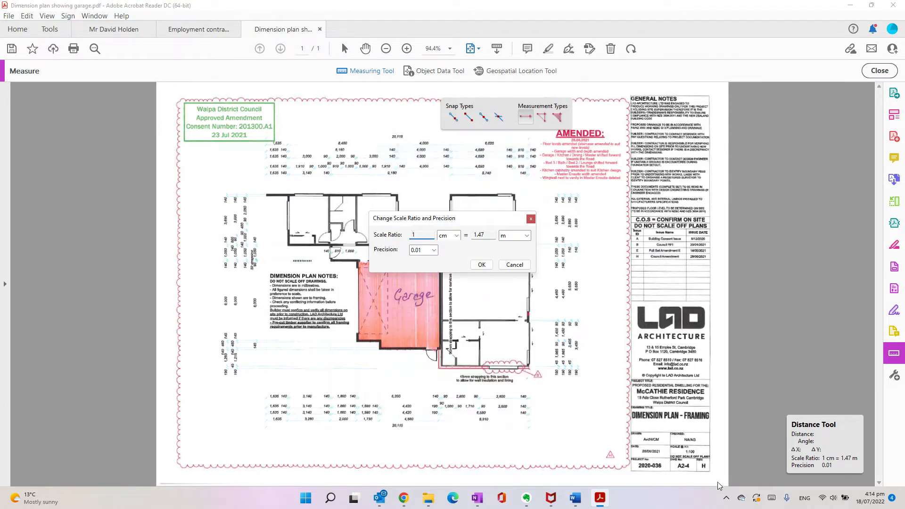
click(406, 51)
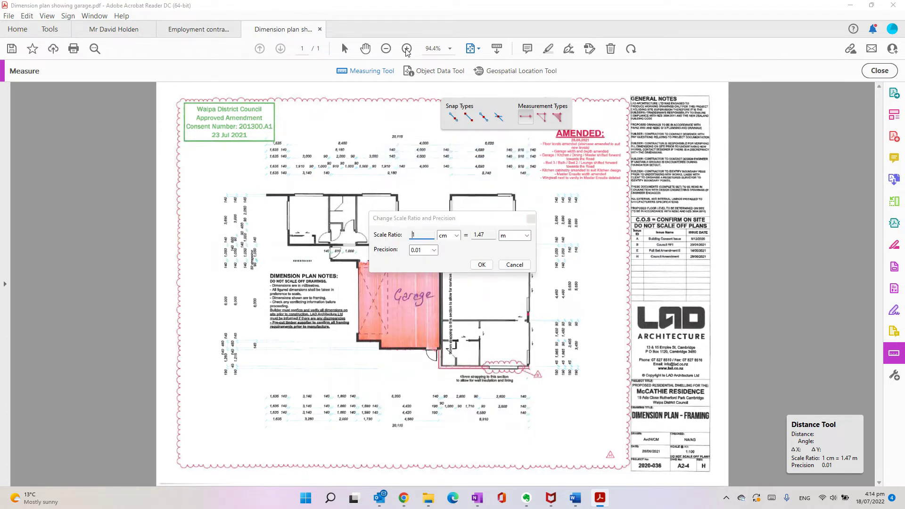
click(515, 265)
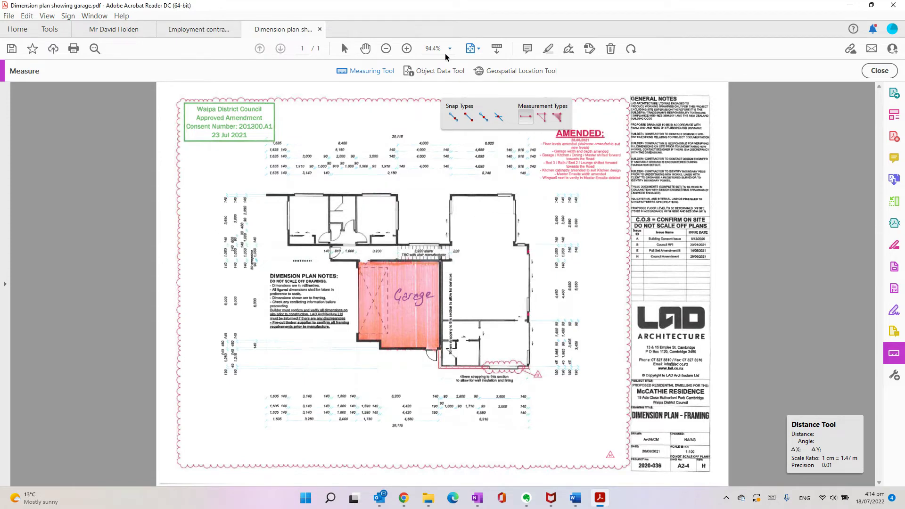
click(406, 49)
Zoom the plan to 150% and pan with the Hand tool to the top dimension rows.
click(406, 49)
click(407, 49)
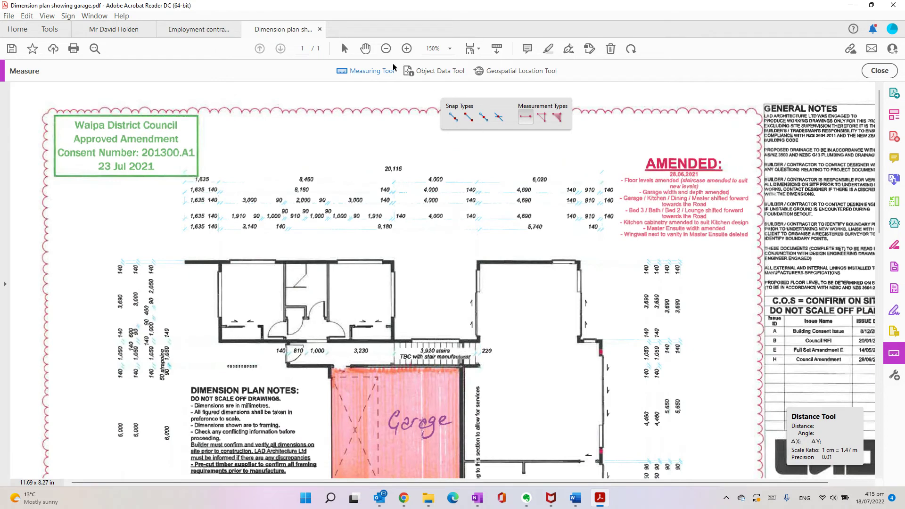
click(366, 49)
scroll(776, 366, down, 4)
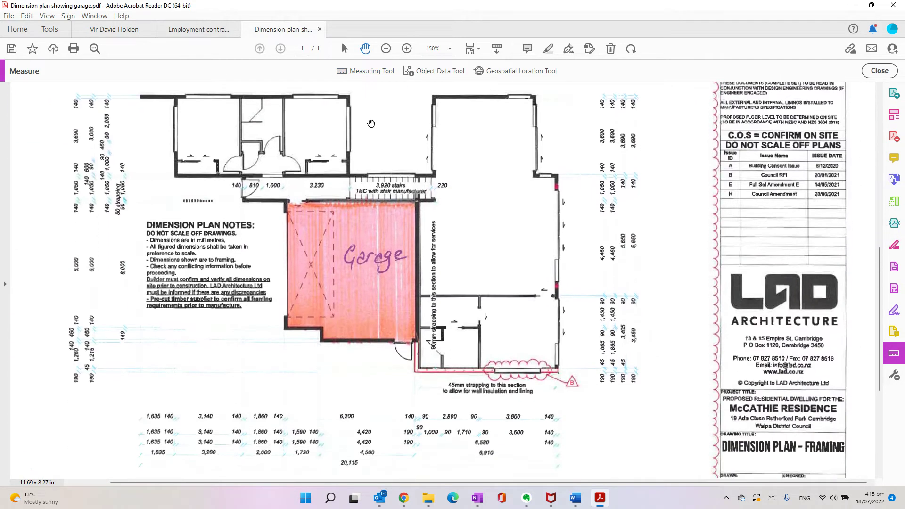
scroll(777, 365, down, 3)
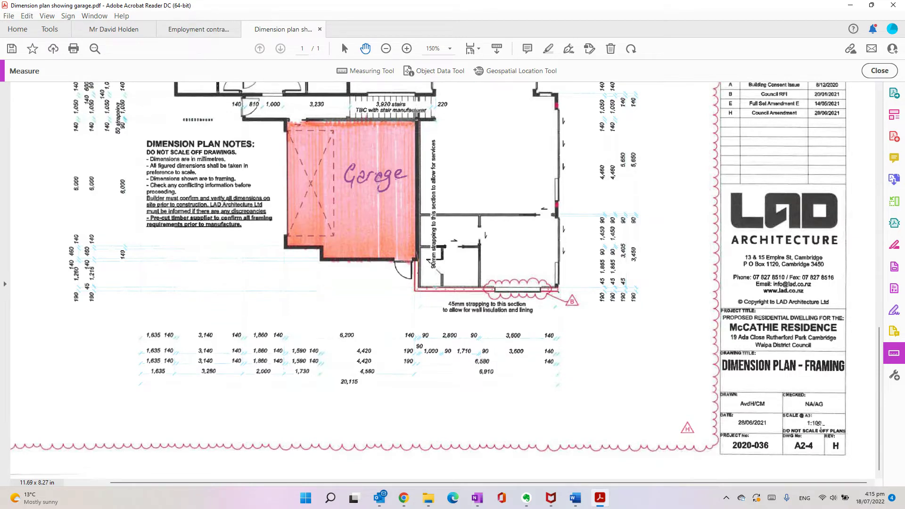
scroll(470, 329, up, 3)
scroll(470, 328, up, 3)
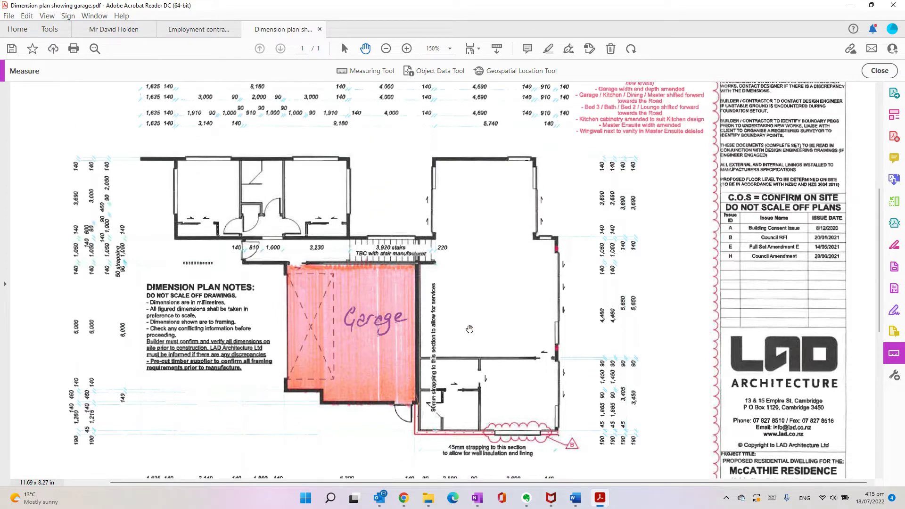
scroll(311, 276, up, 3)
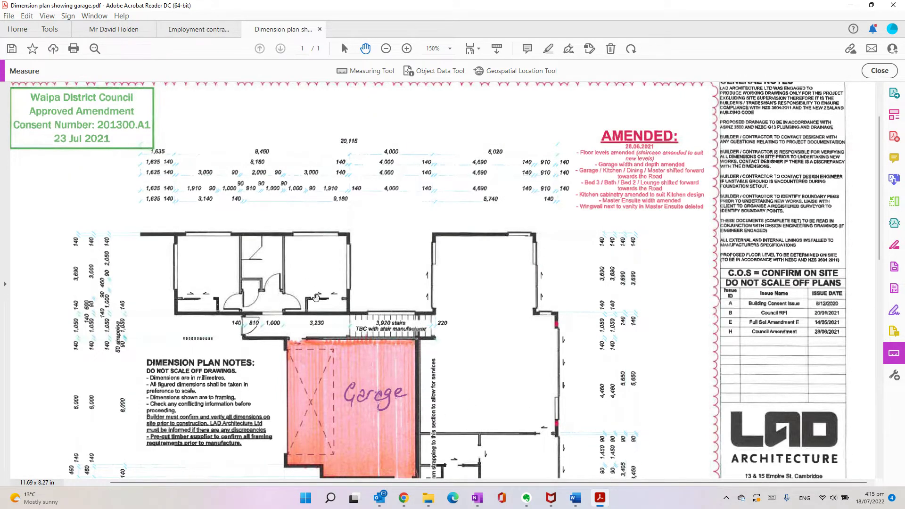
scroll(315, 298, down, 1)
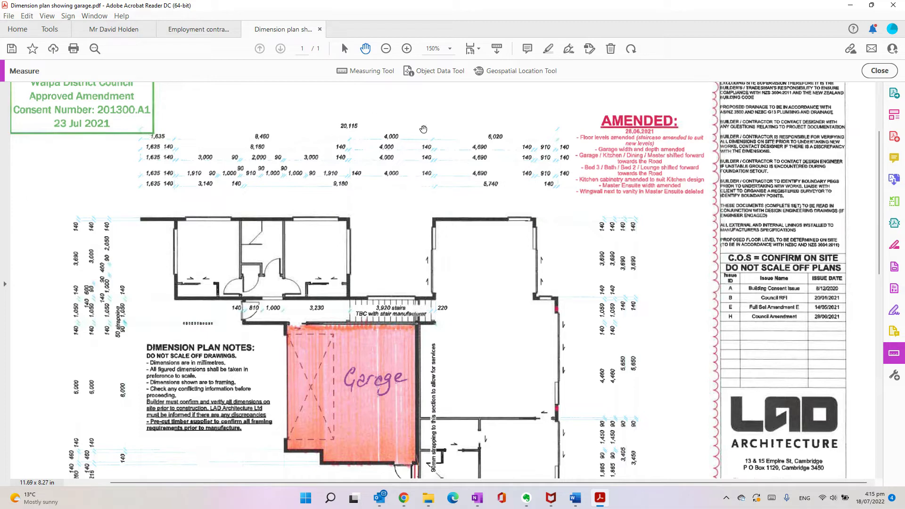
Reactivate the Measuring Tool and change its scale ratio from 1 cm = 1.47 m to 1 cm = 1 m.
click(383, 71)
drag(793, 102, 622, 92)
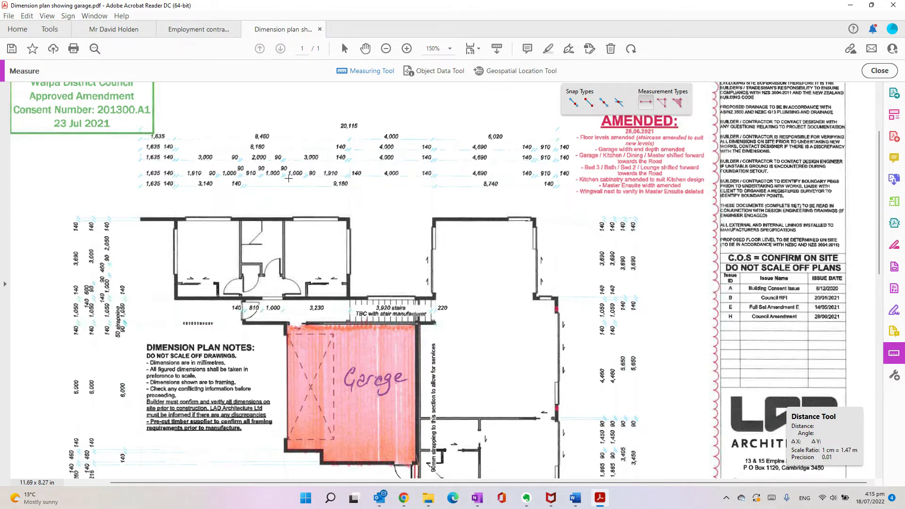
right_click(309, 171)
click(356, 182)
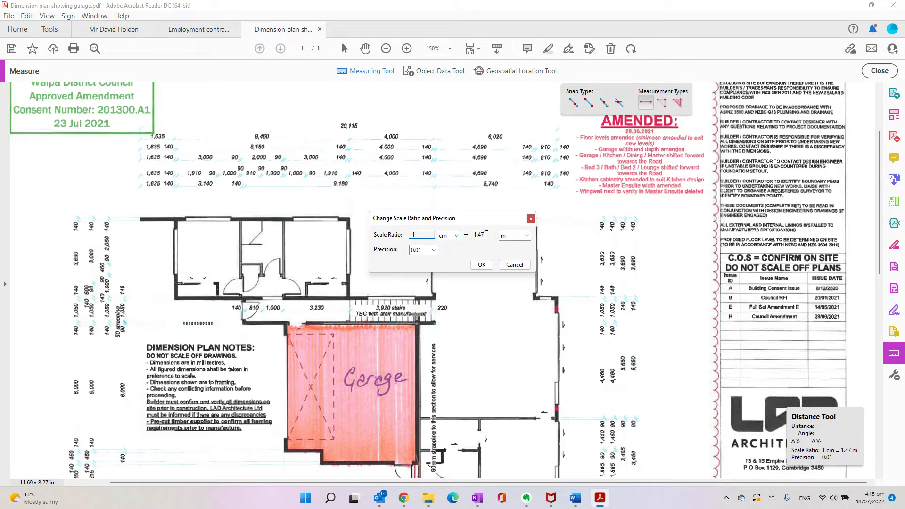
drag(486, 234, 471, 234)
text(1)
click(487, 261)
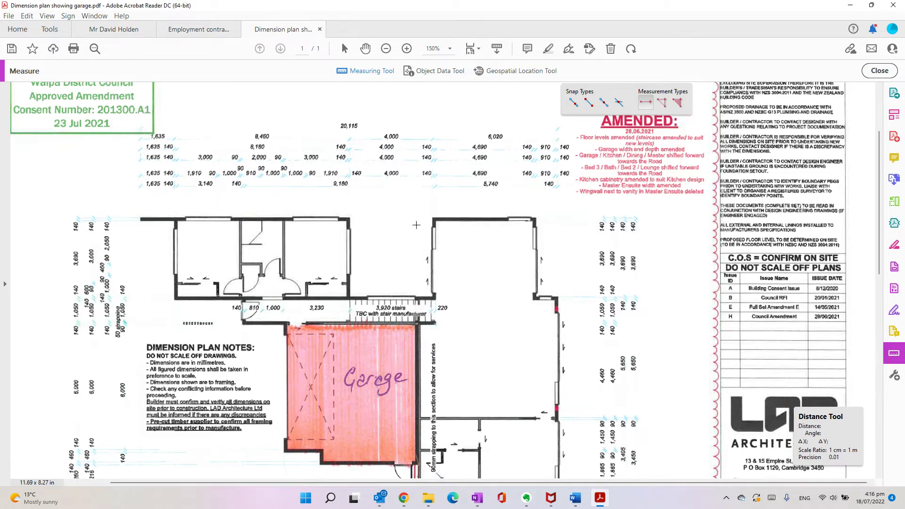
Begin a distance line along the 20,115 mm top dimension and rescale to 1 cm = 1.5 m.
click(140, 129)
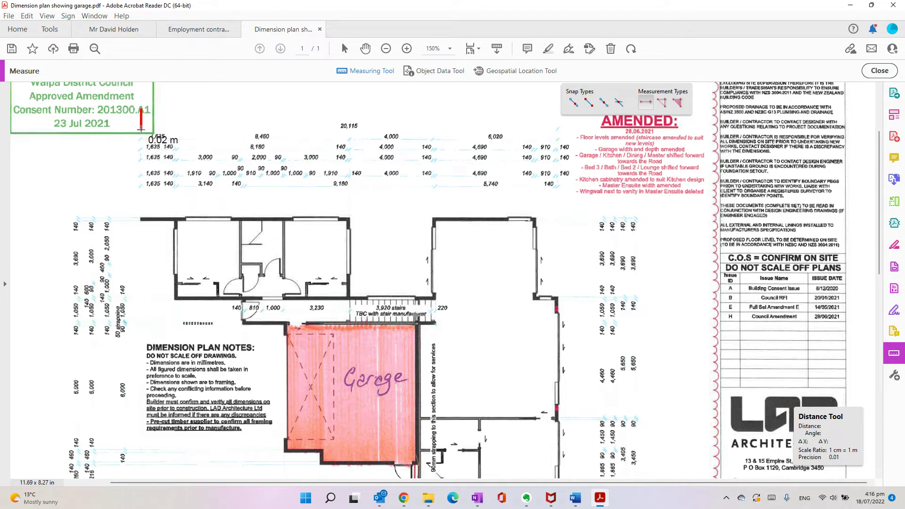
right_click(558, 132)
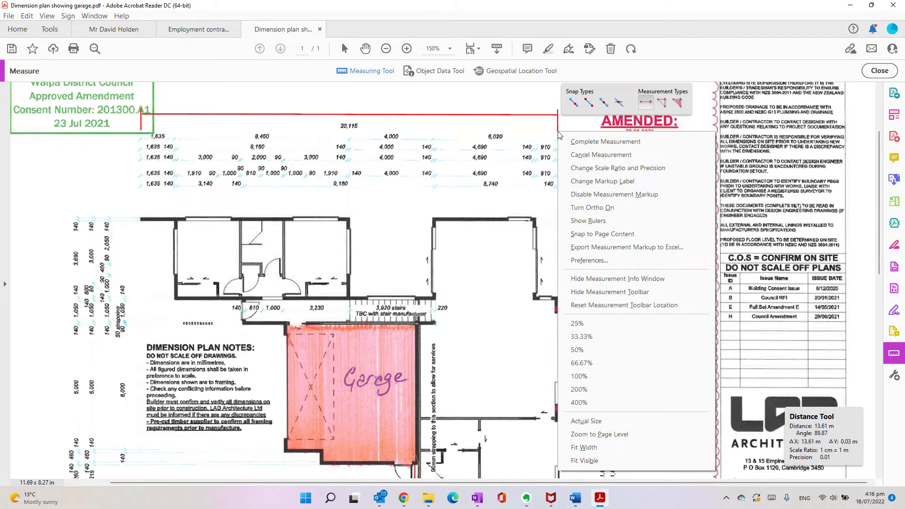
click(605, 172)
click(483, 234)
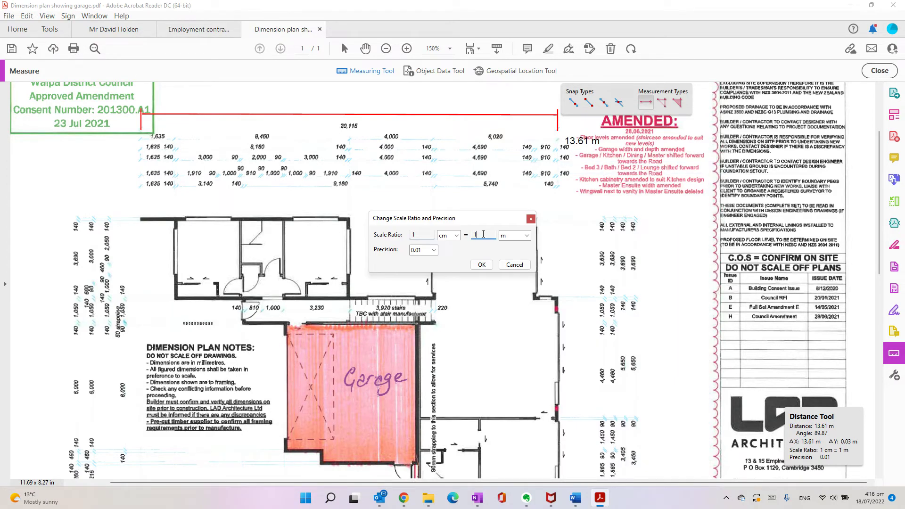
text(.5)
click(483, 265)
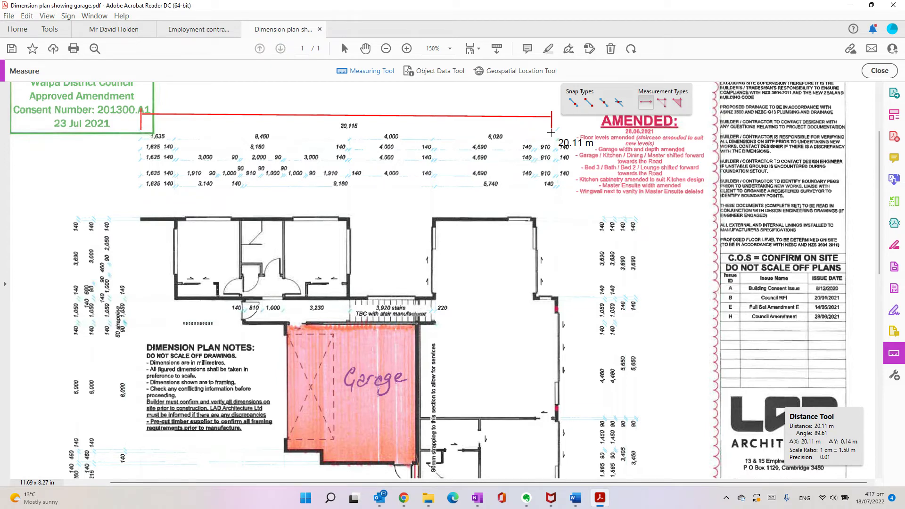
Change the scale ratio to 1 cm = 1.47 m mid-measurement.
right_click(551, 134)
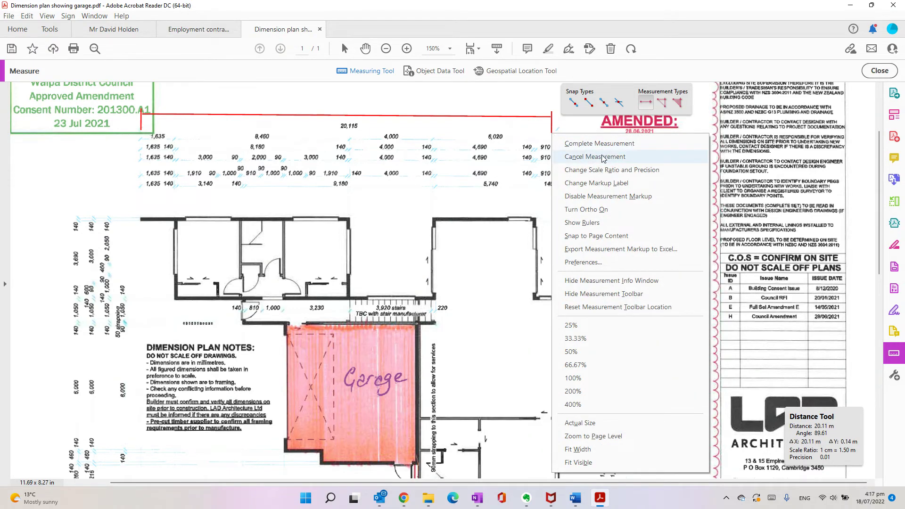
click(608, 169)
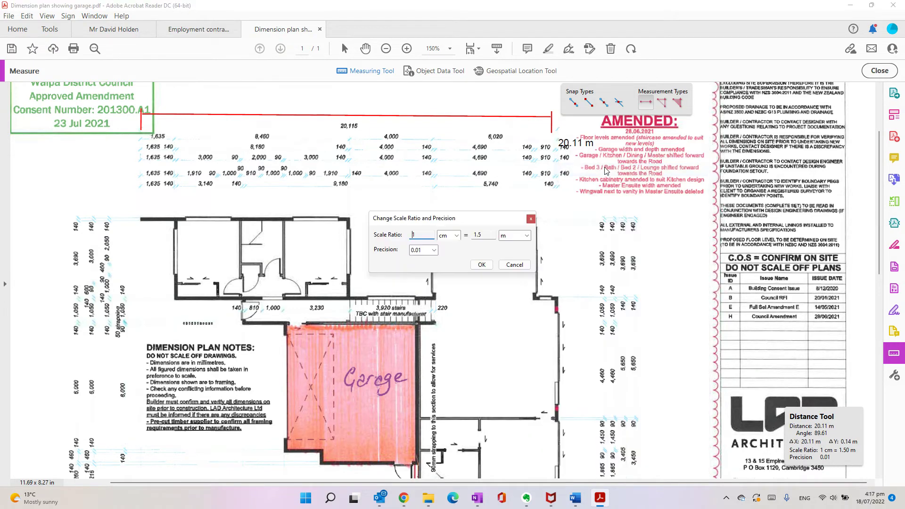
click(480, 234)
text(47)
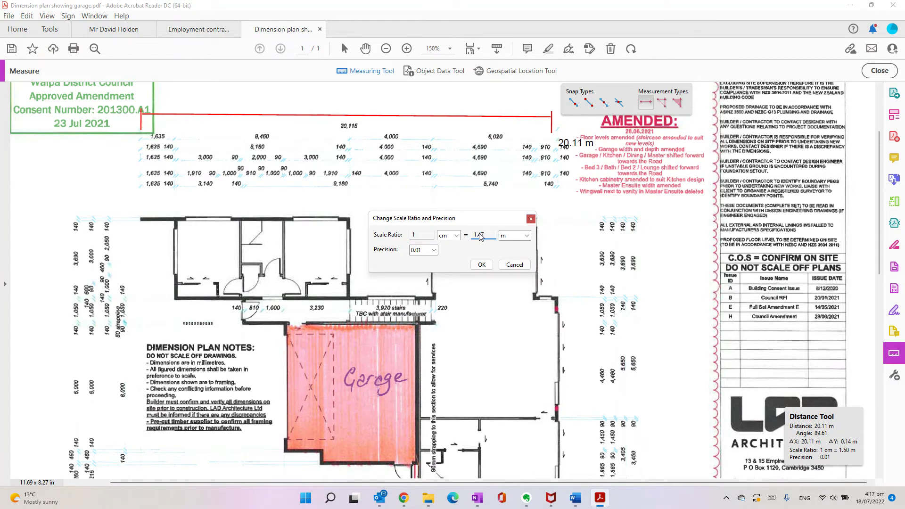
click(481, 265)
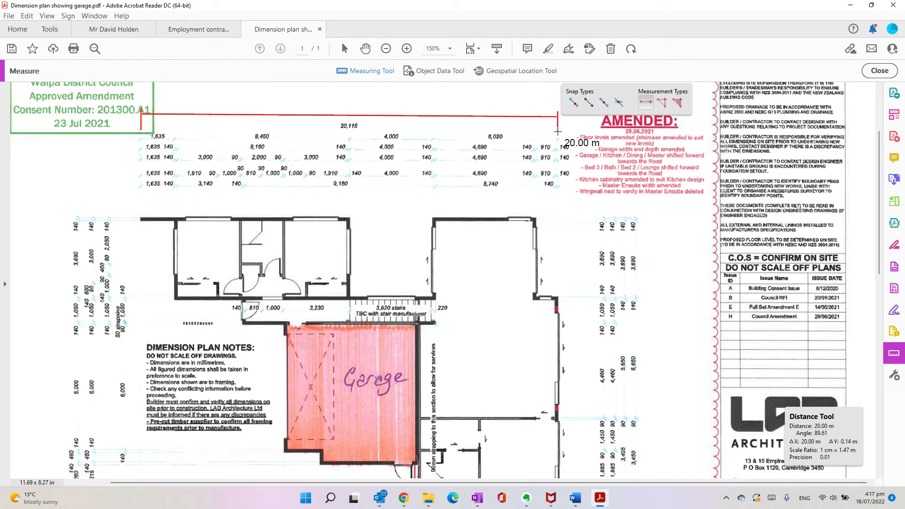
Finish the overall-width distance line at 20.09 m and switch to Area measurement.
click(558, 129)
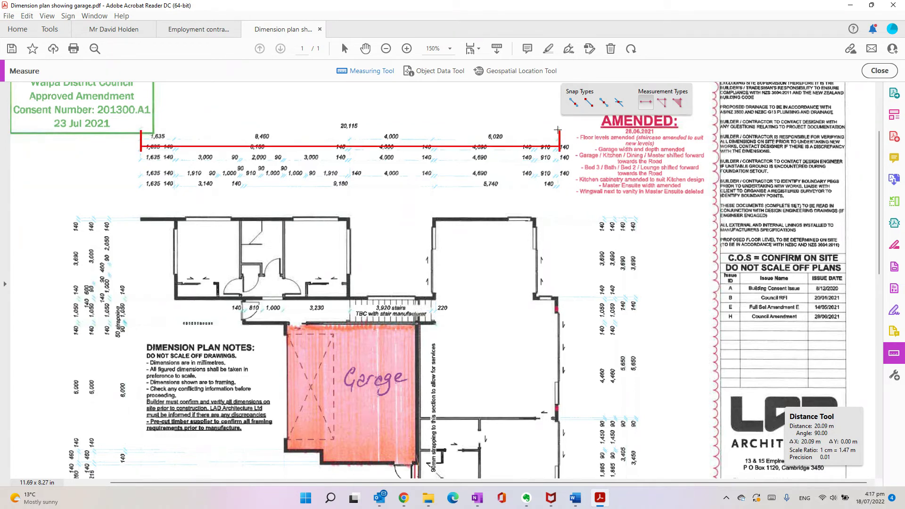
click(556, 102)
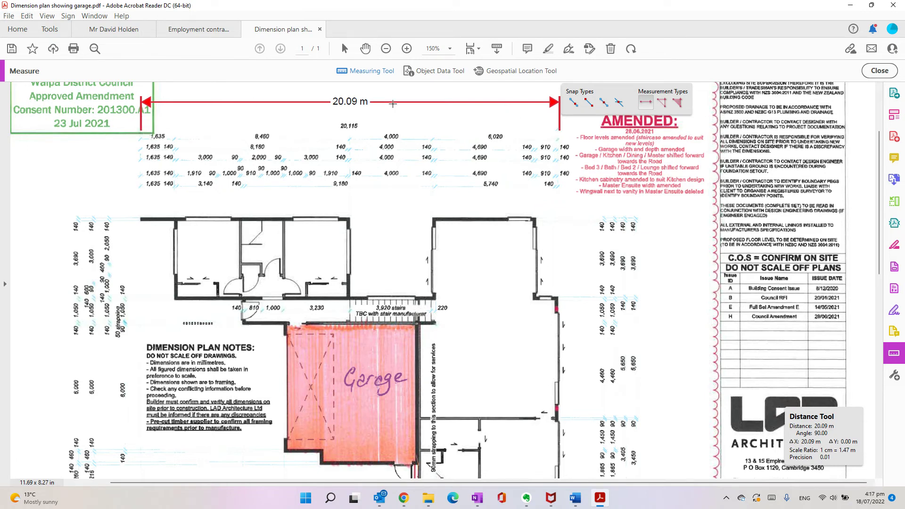
click(678, 104)
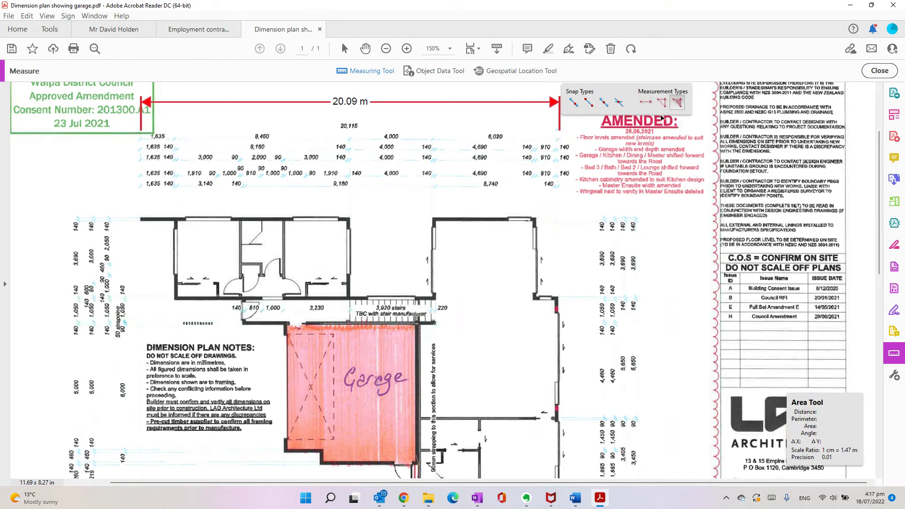
Outline the garage's corners including the lower-left notch for 39.46 sq m, placing the readout beside it.
click(286, 325)
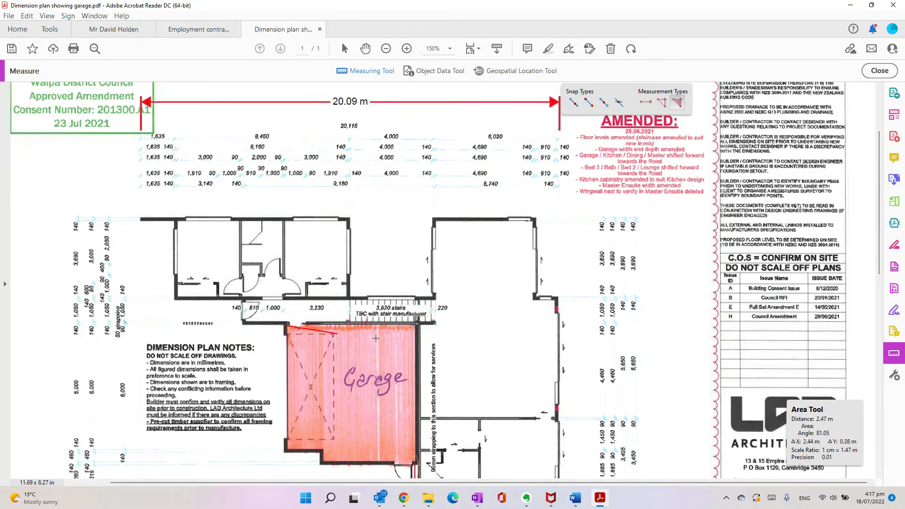
click(415, 324)
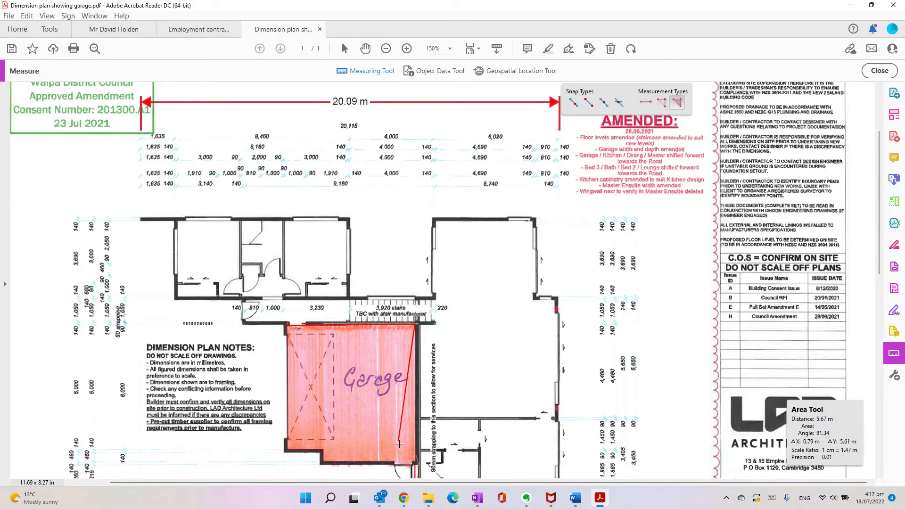
click(414, 463)
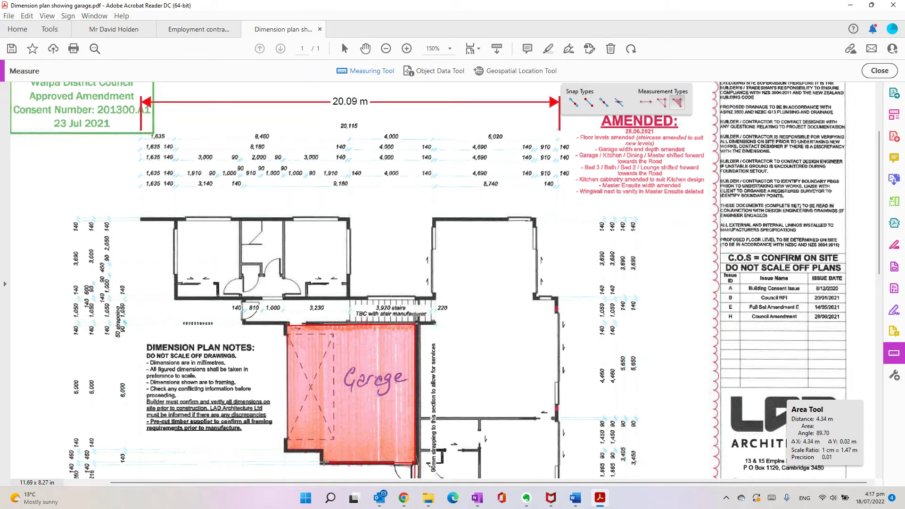
click(322, 463)
click(323, 448)
click(287, 450)
click(287, 329)
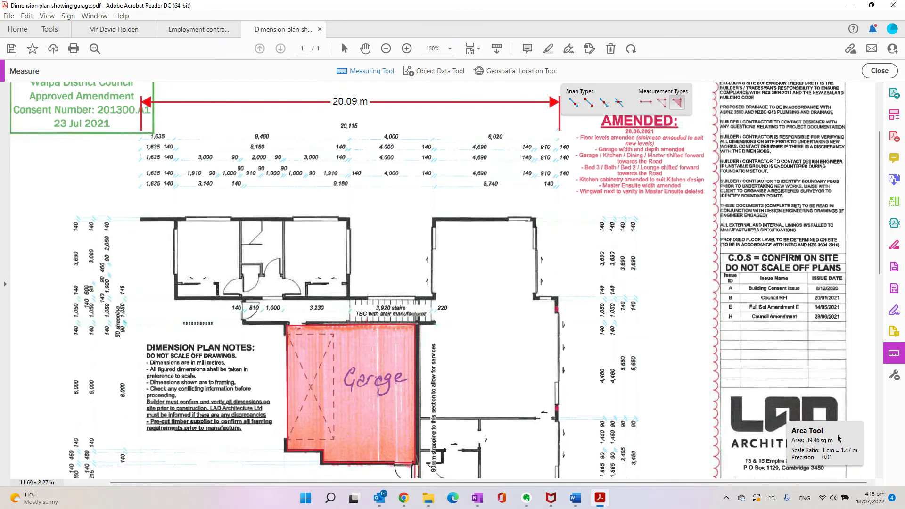
drag(840, 439, 499, 349)
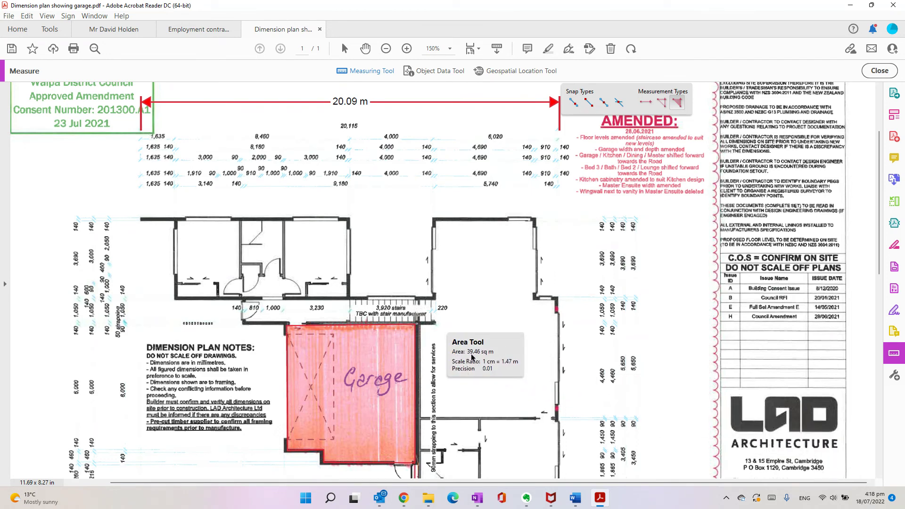